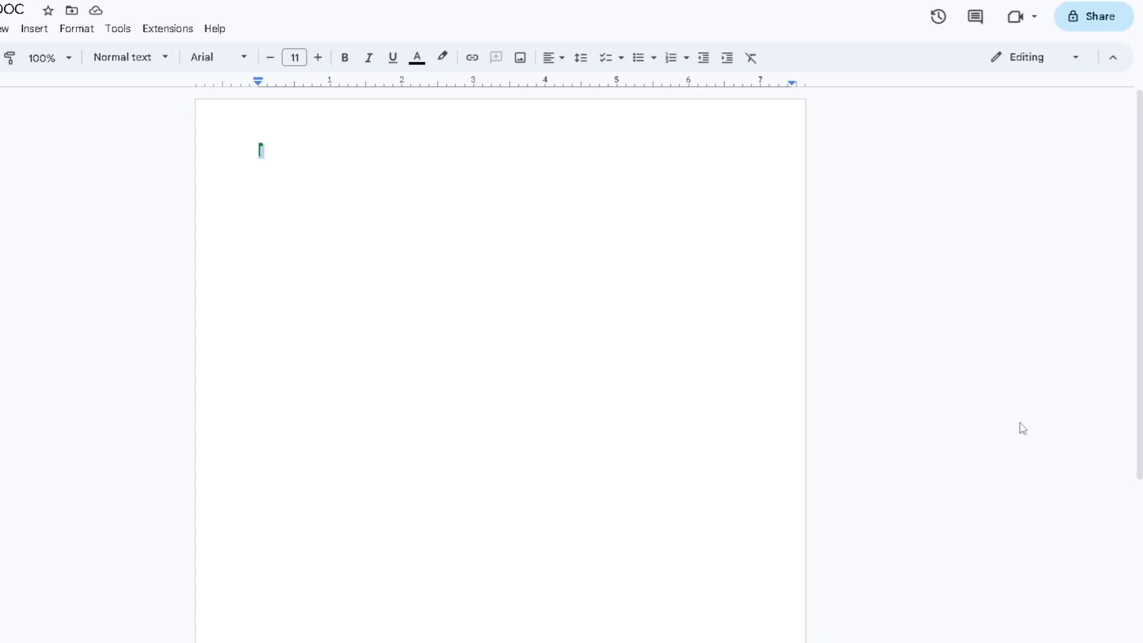
Search the add-on Marketplace for 'gpt plus google docs' and open the GPT plus Google Docs add-on page
{"action": "left_click", "coordinate": [168, 35]}
{"action": "mouse_move", "coordinate": [330, 59]}
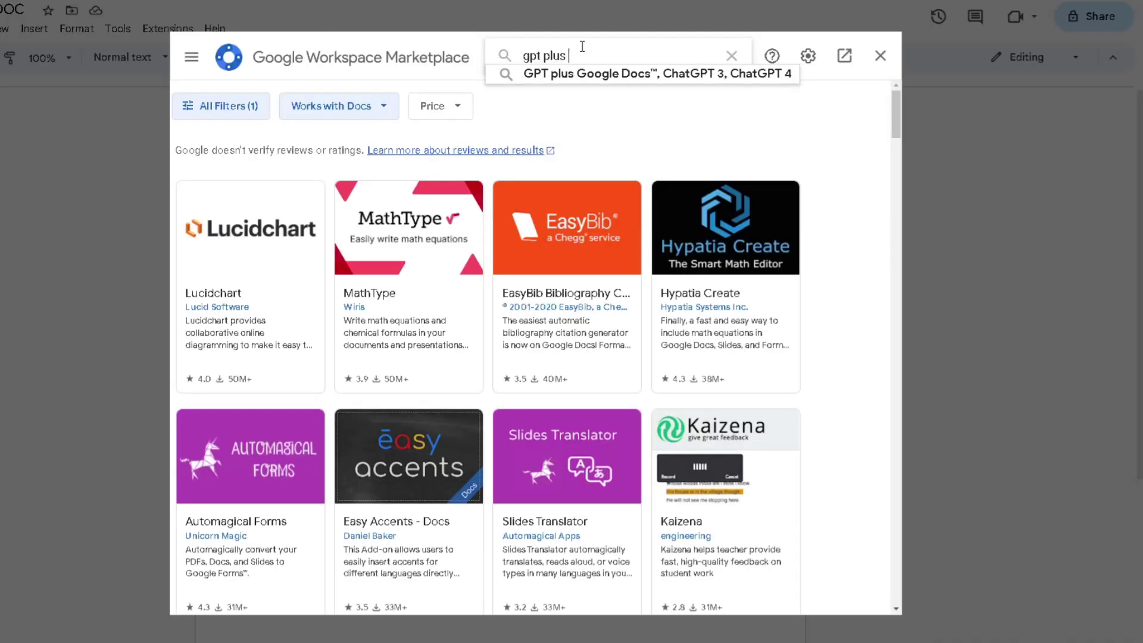
{"action": "type", "text": "gle docs"}
{"action": "key", "text": "Return"}
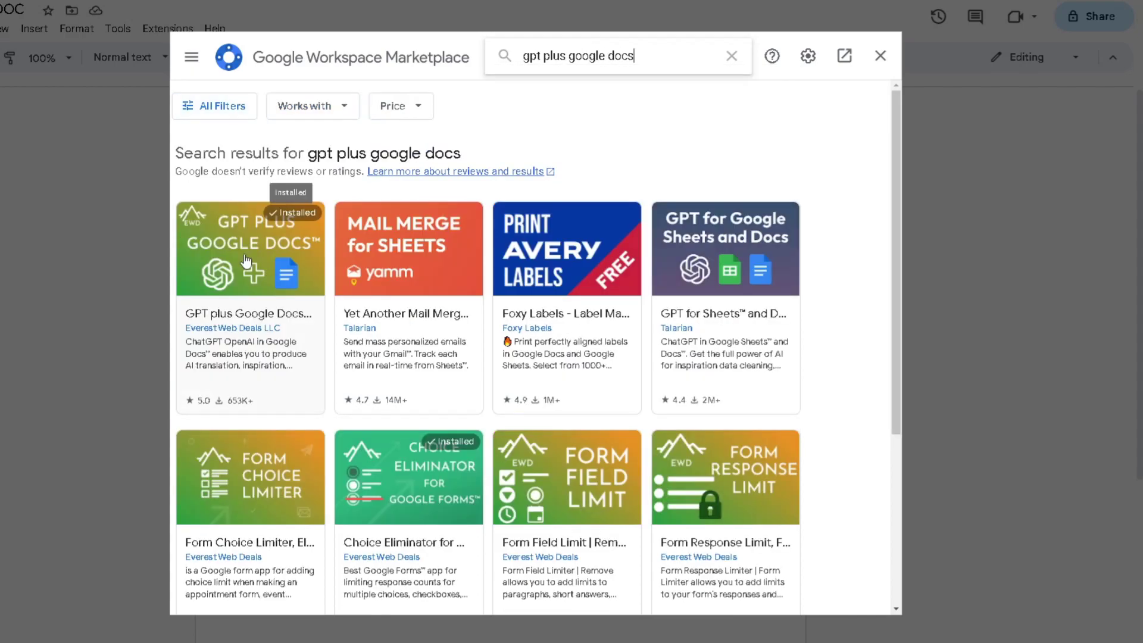
{"action": "left_click", "coordinate": [246, 261]}
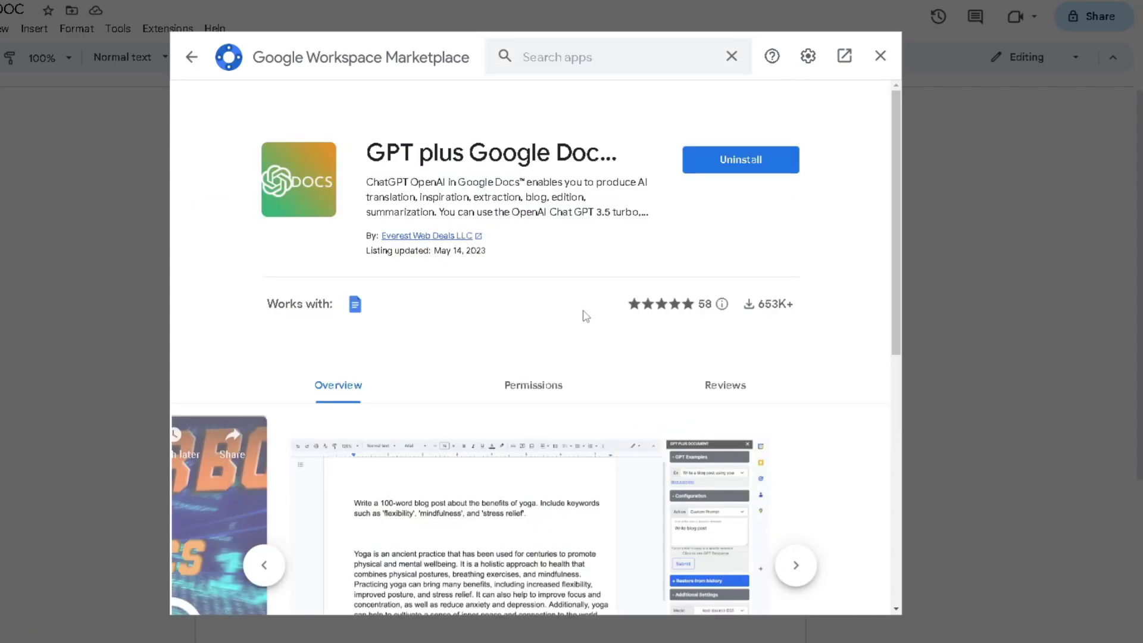
Close the Marketplace, start GPT plus Google Docs via Start GPT, and show its example prompts list
{"action": "left_click", "coordinate": [880, 57]}
{"action": "left_click", "coordinate": [168, 29]}
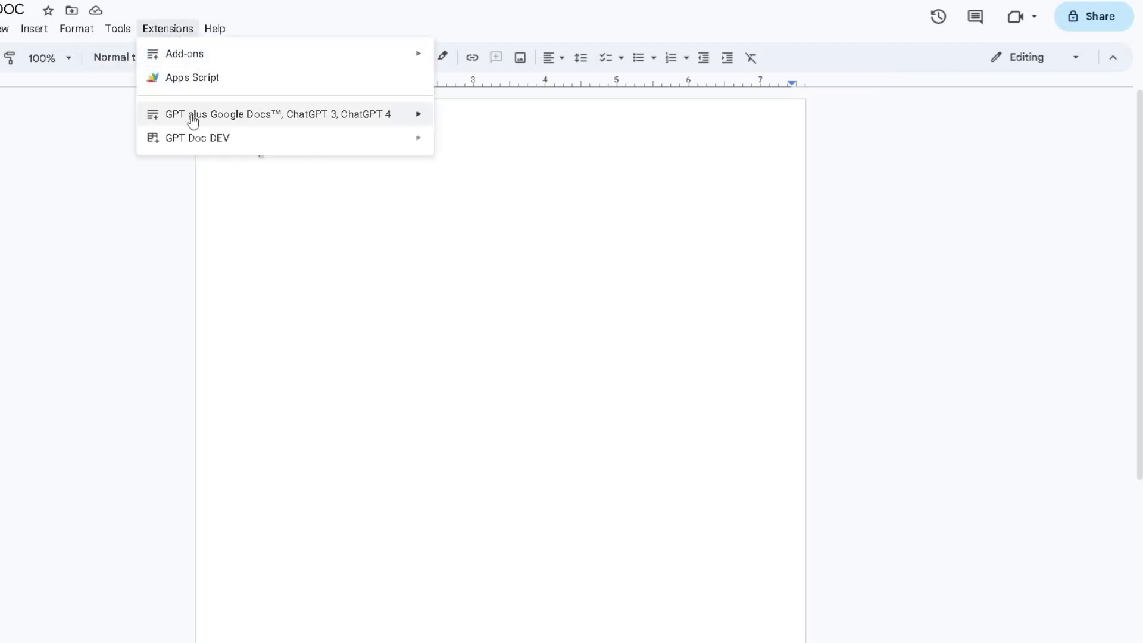
{"action": "mouse_move", "coordinate": [194, 125]}
{"action": "left_click", "coordinate": [468, 119]}
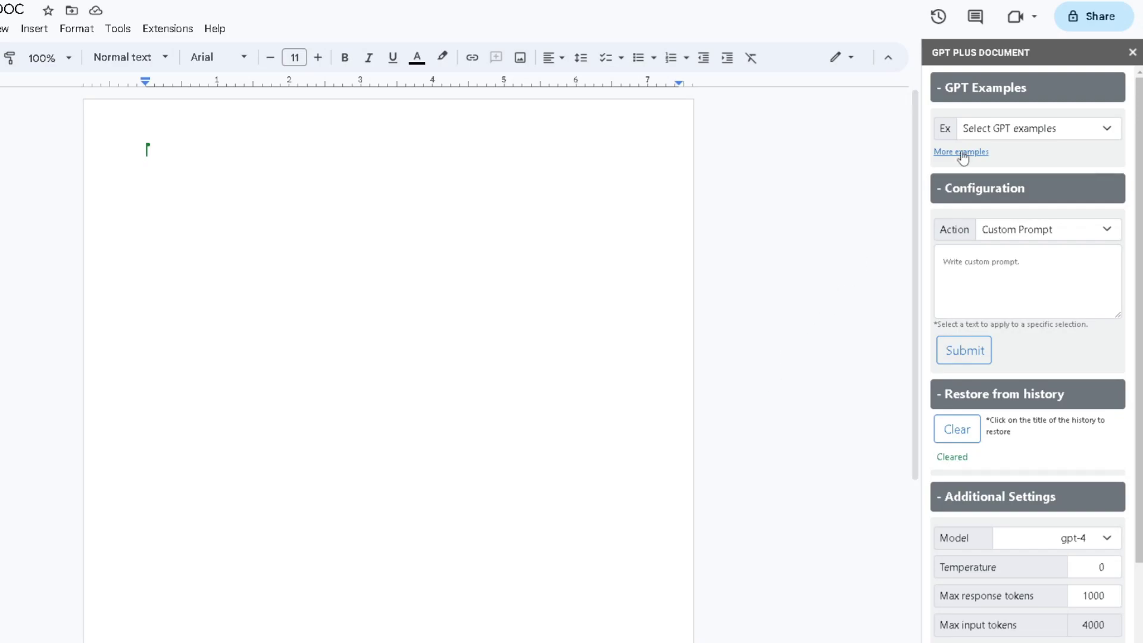
{"action": "left_click", "coordinate": [1000, 132]}
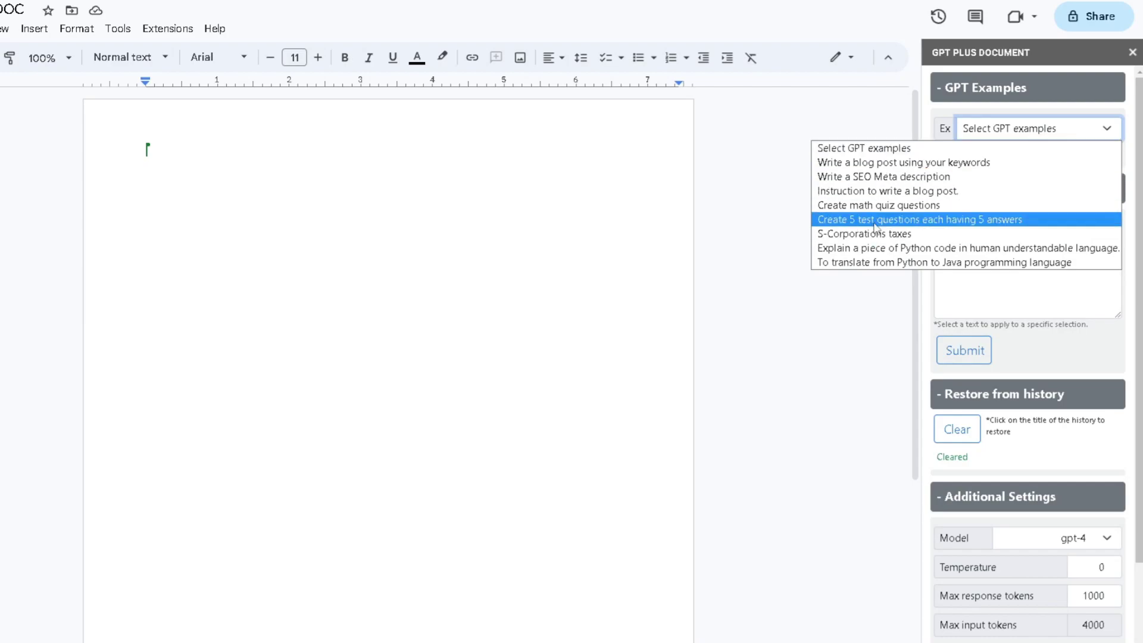
Choose the 'Write a blog post using your keywords' example to generate the yoga blog post
{"action": "left_click", "coordinate": [861, 168]}
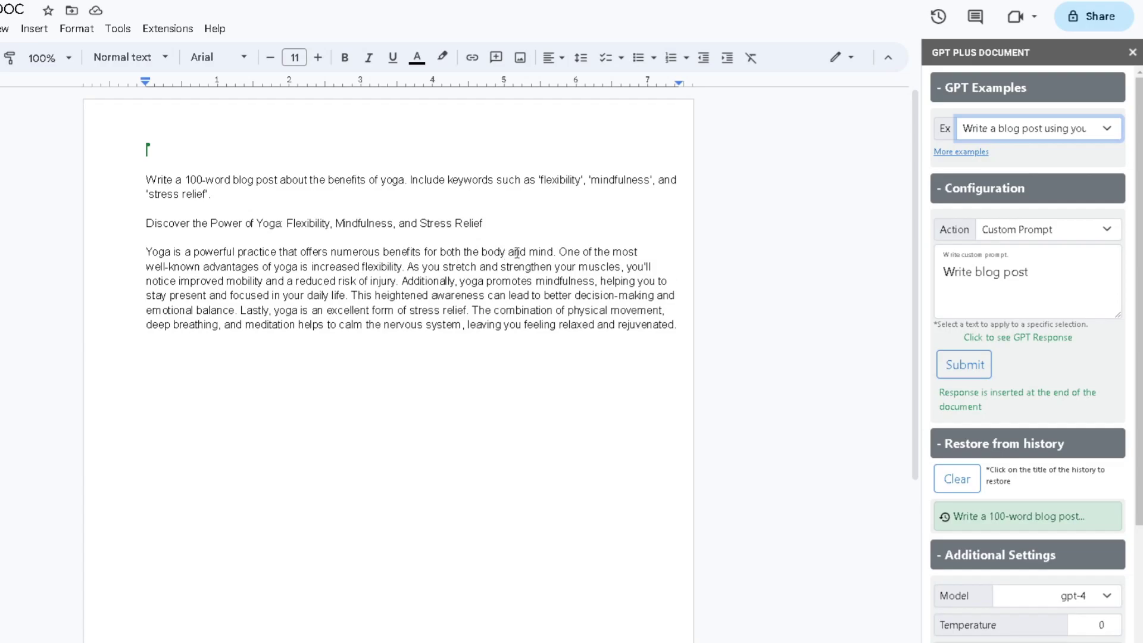
Select all of the document's text and delete it
{"action": "left_click_drag", "start_coordinate": [364, 269], "coordinate": [405, 251]}
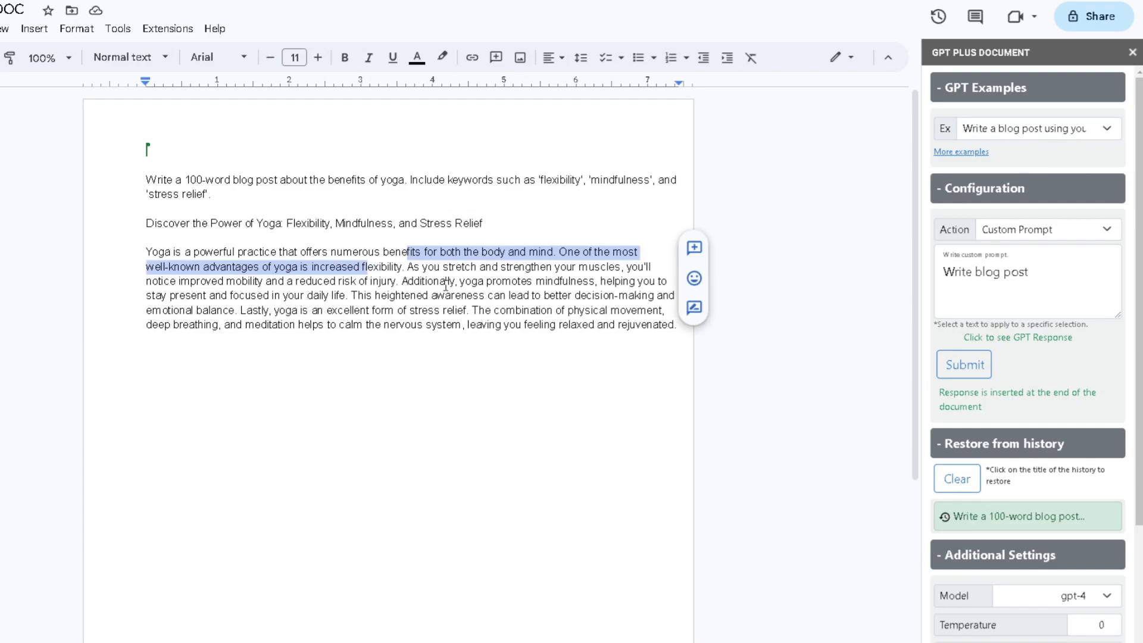
{"action": "key", "text": "ctrl+a"}
{"action": "key", "text": "Delete"}
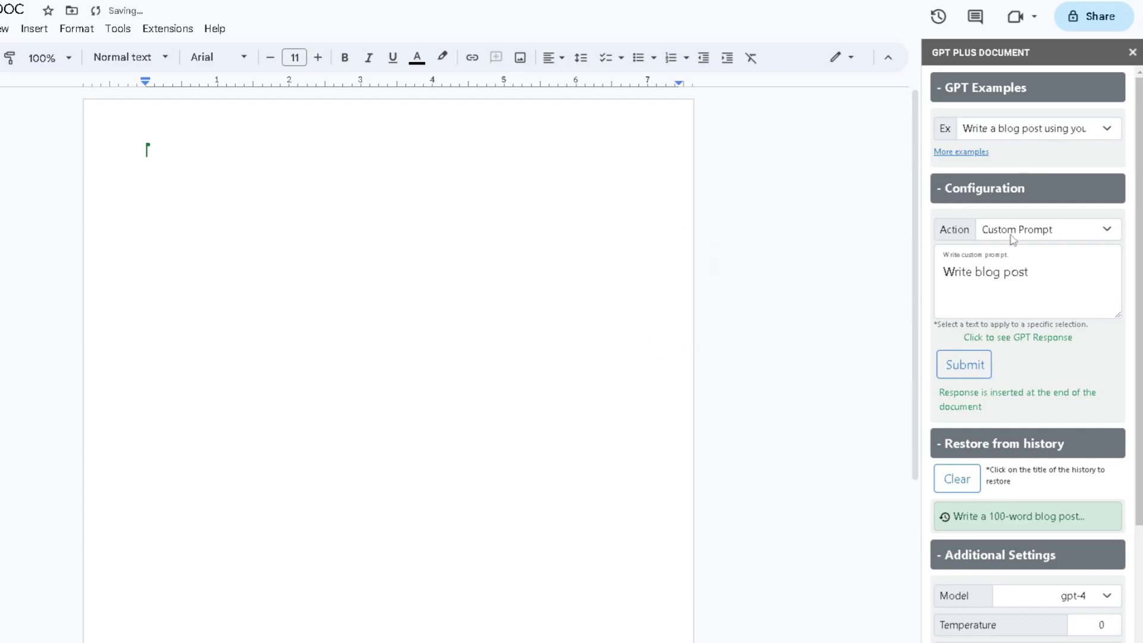
Set the GPT Plus action to Create Image, size 256x256, with the description 'image of darth vader'
{"action": "left_click", "coordinate": [1012, 237]}
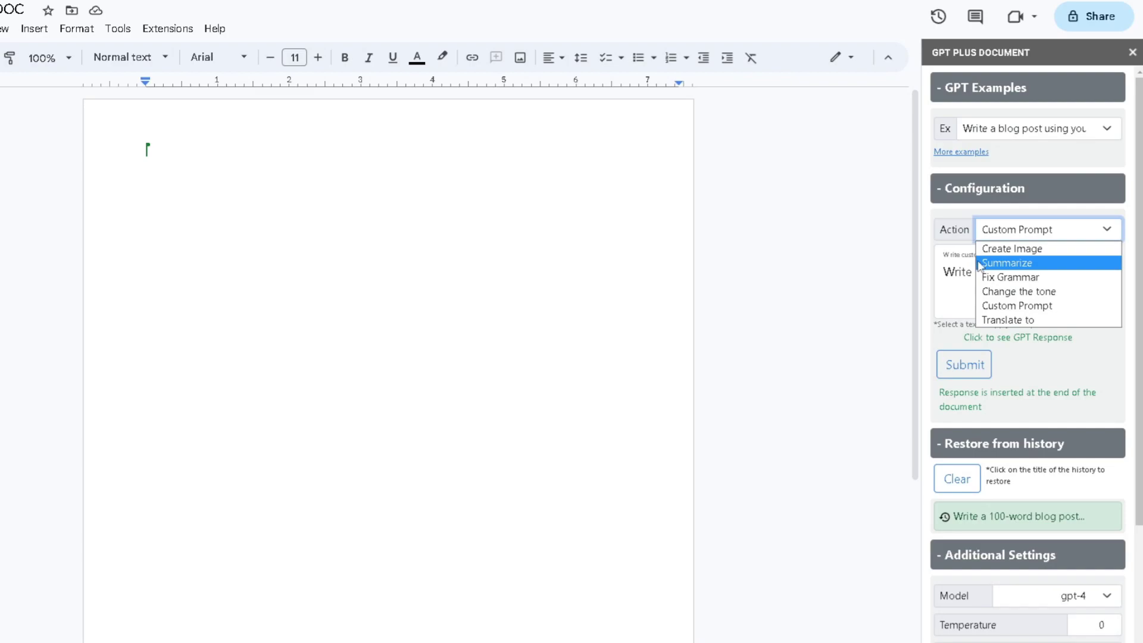
{"action": "left_click", "coordinate": [1032, 255]}
{"action": "scroll", "coordinate": [1024, 357], "scroll_direction": "down", "scroll_amount": 3}
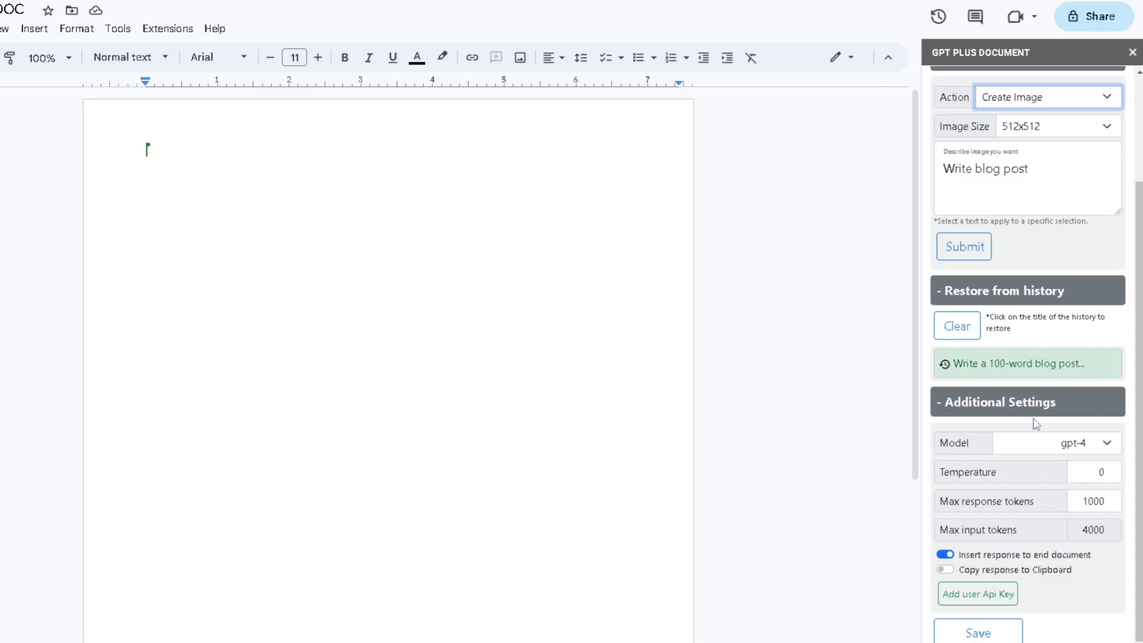
{"action": "scroll", "coordinate": [1036, 424], "scroll_direction": "up", "scroll_amount": 3}
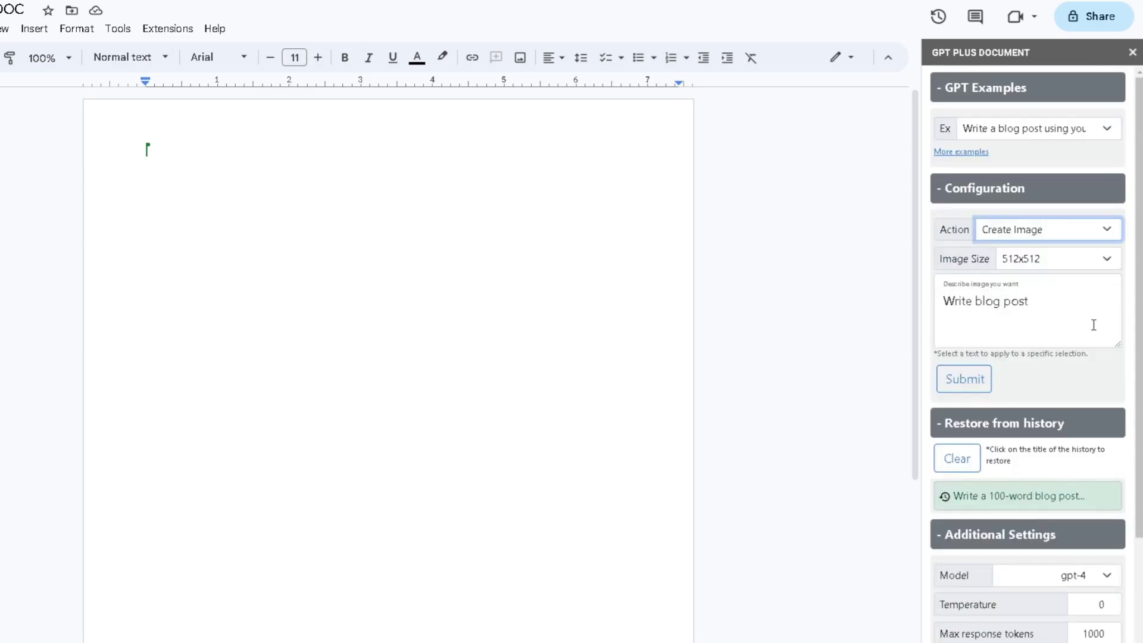
{"action": "left_click", "coordinate": [1039, 261]}
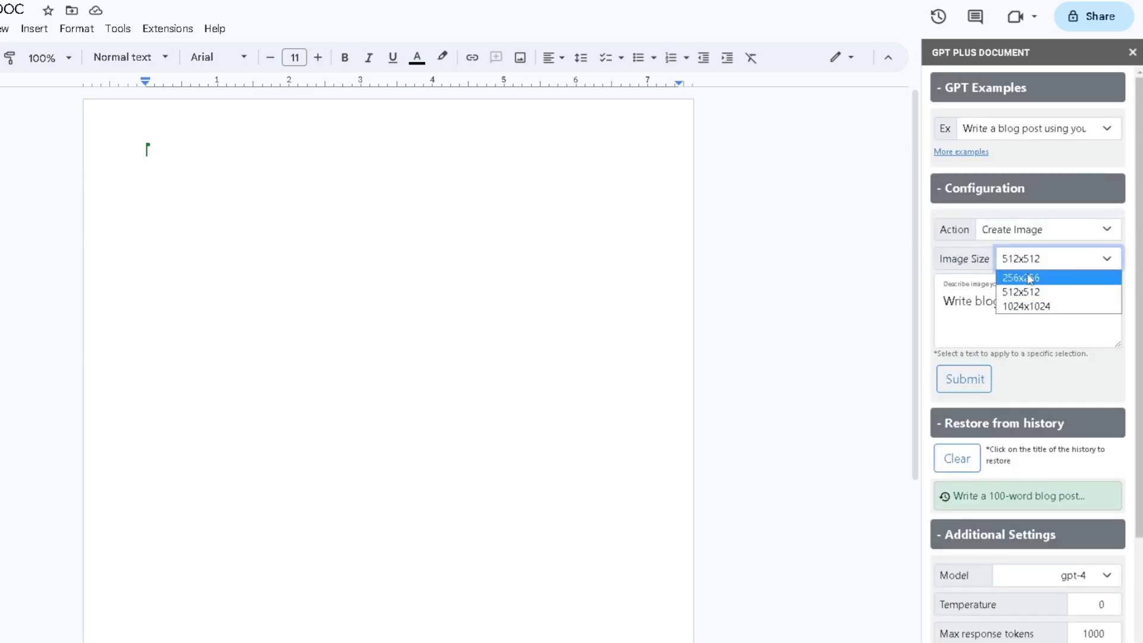
{"action": "left_click", "coordinate": [1030, 278]}
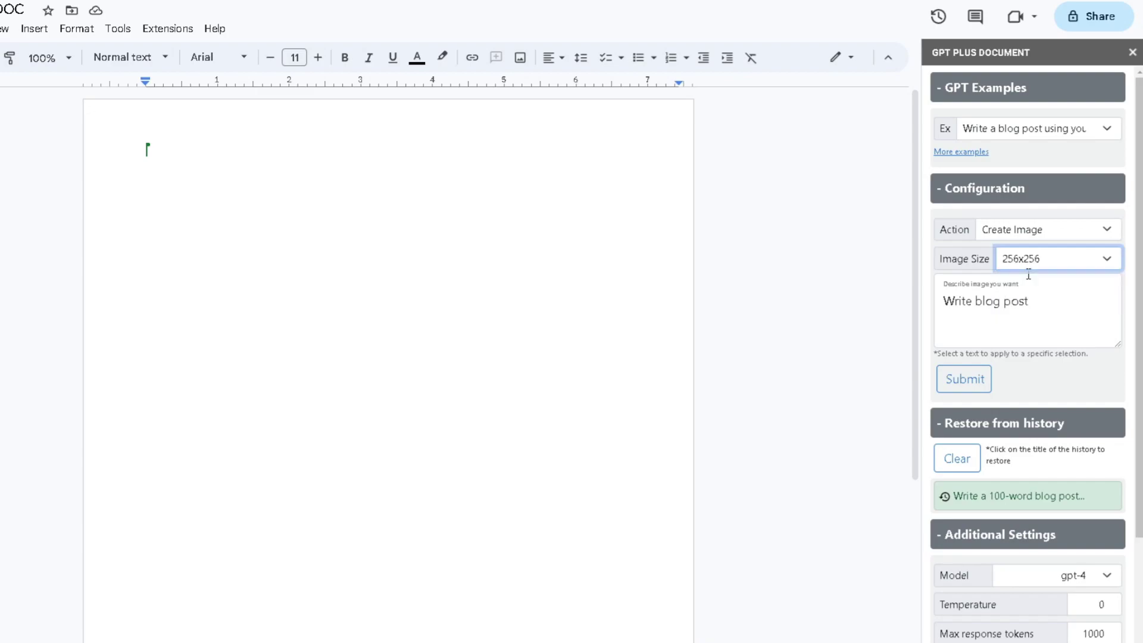
{"action": "left_click", "coordinate": [1036, 302]}
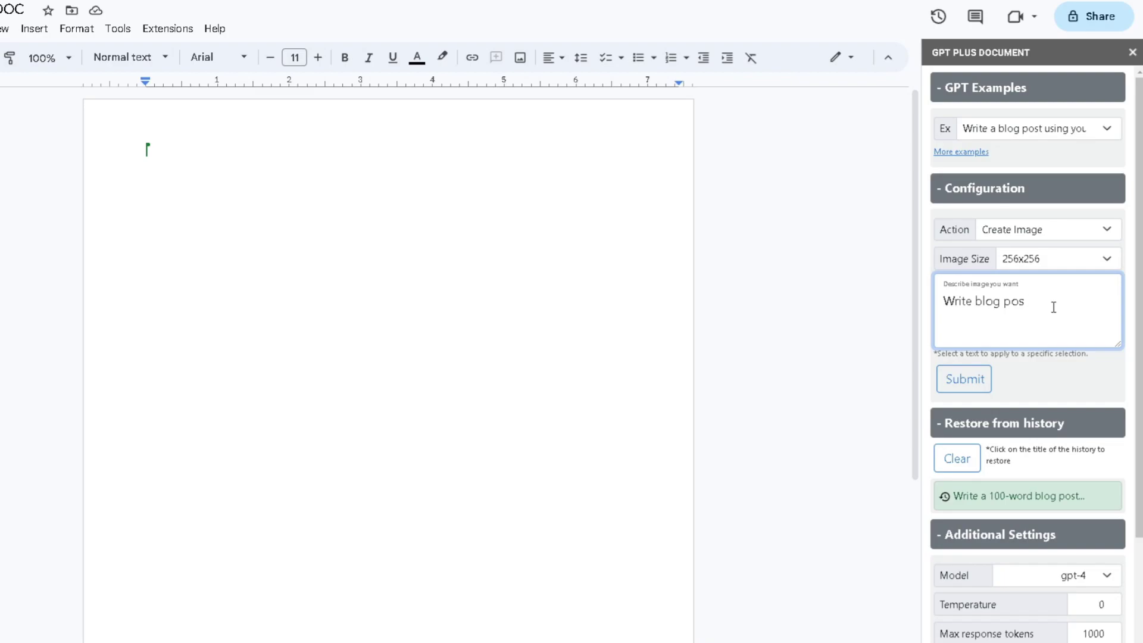
{"action": "key", "text": "BackSpace"}
{"action": "key", "text": "BackSpace"}
{"action": "key", "text": "BackSpace"}
{"action": "key", "text": "BackSpace"}
{"action": "key", "text": "BackSpace"}
{"action": "key", "text": "BackSpace"}
{"action": "key", "text": "BackSpace"}
{"action": "key", "text": "BackSpace"}
{"action": "key", "text": "BackSpace"}
{"action": "key", "text": "BackSpace"}
{"action": "key", "text": "BackSpace"}
{"action": "key", "text": "BackSpace"}
{"action": "key", "text": "BackSpace"}
{"action": "key", "text": "BackSpace"}
{"action": "type", "text": "image of darth vader"}
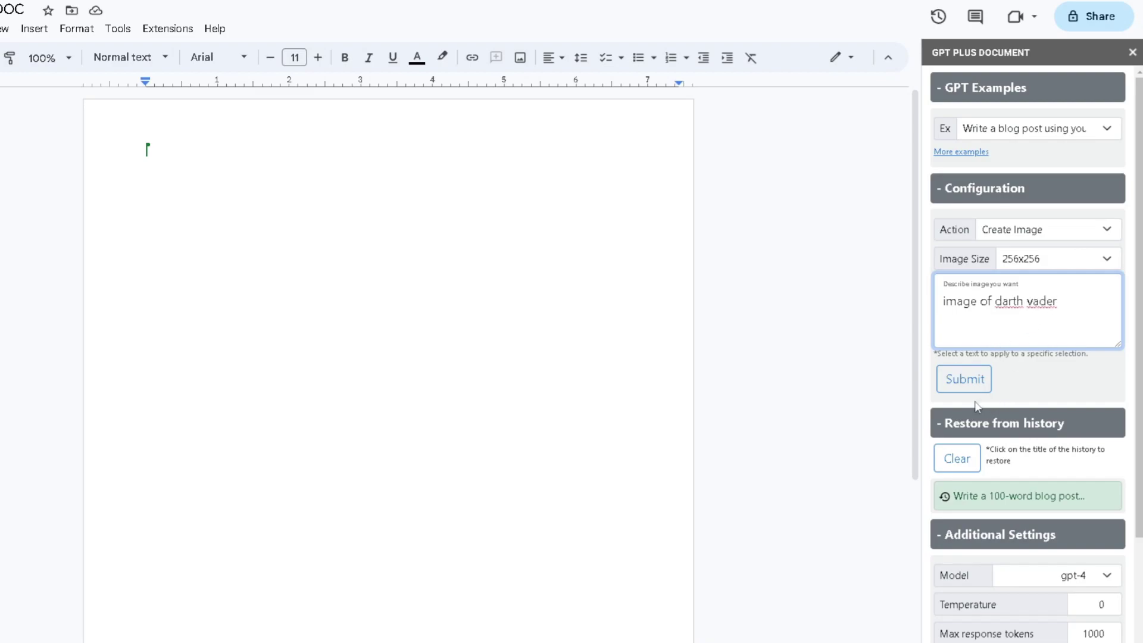
Submit to generate the Darth Vader image and view its DALLE response details
{"action": "left_click", "coordinate": [966, 379]}
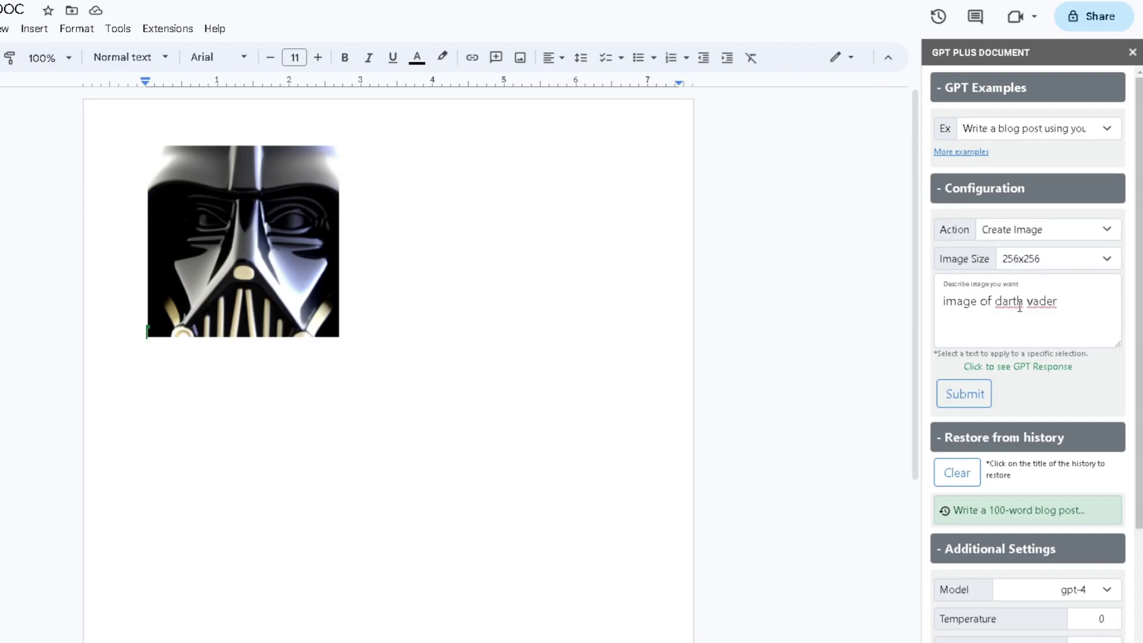
{"action": "left_click", "coordinate": [1028, 367]}
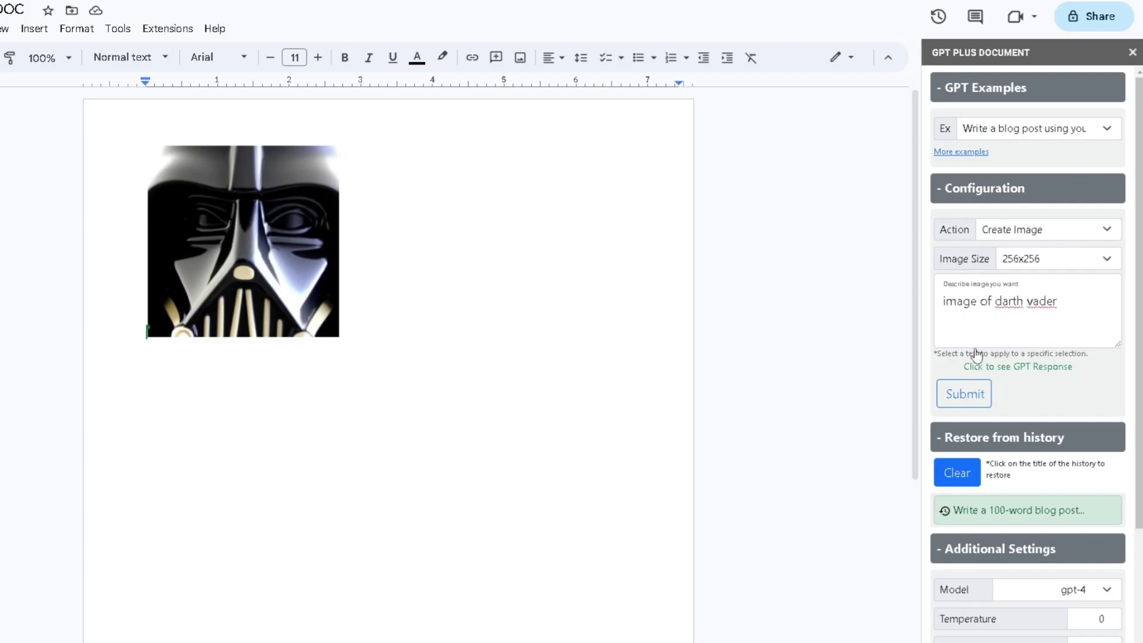
{"action": "left_click", "coordinate": [1017, 368]}
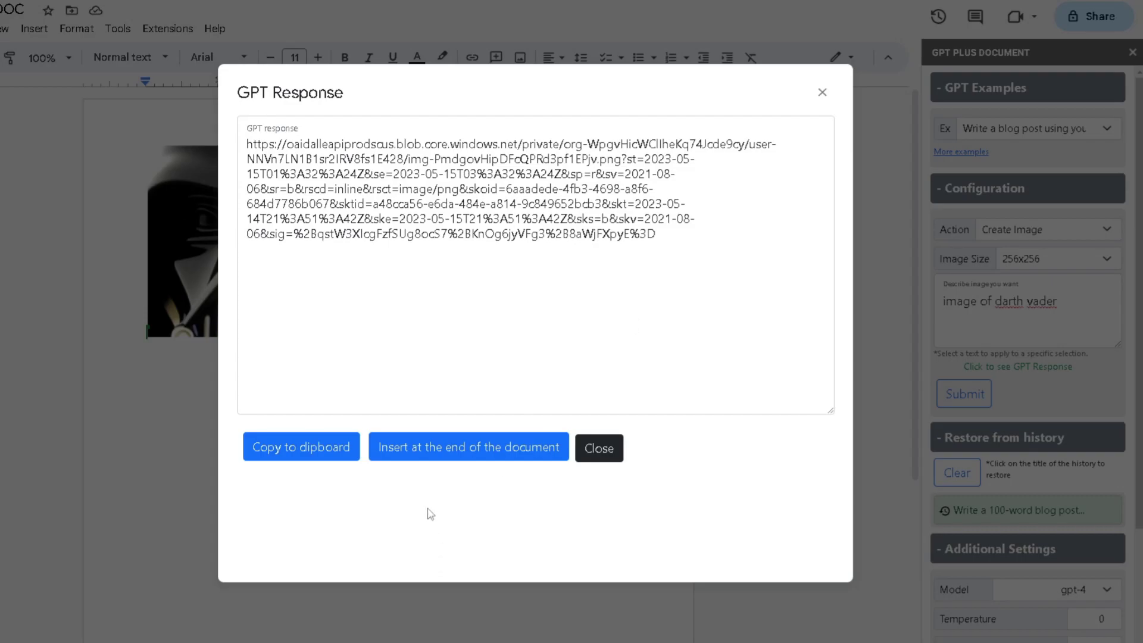
{"action": "left_click", "coordinate": [822, 92]}
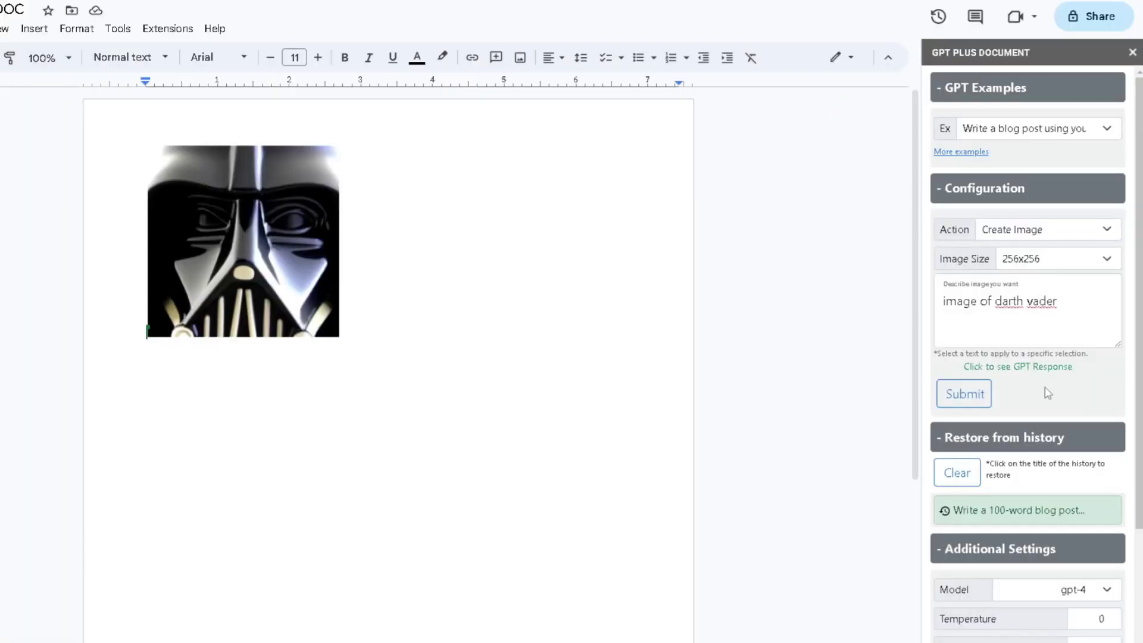
Restore the 'Write a 100-word blog post' history entry so the yoga post returns below the image
{"action": "scroll", "coordinate": [1054, 452], "scroll_direction": "down", "scroll_amount": 2}
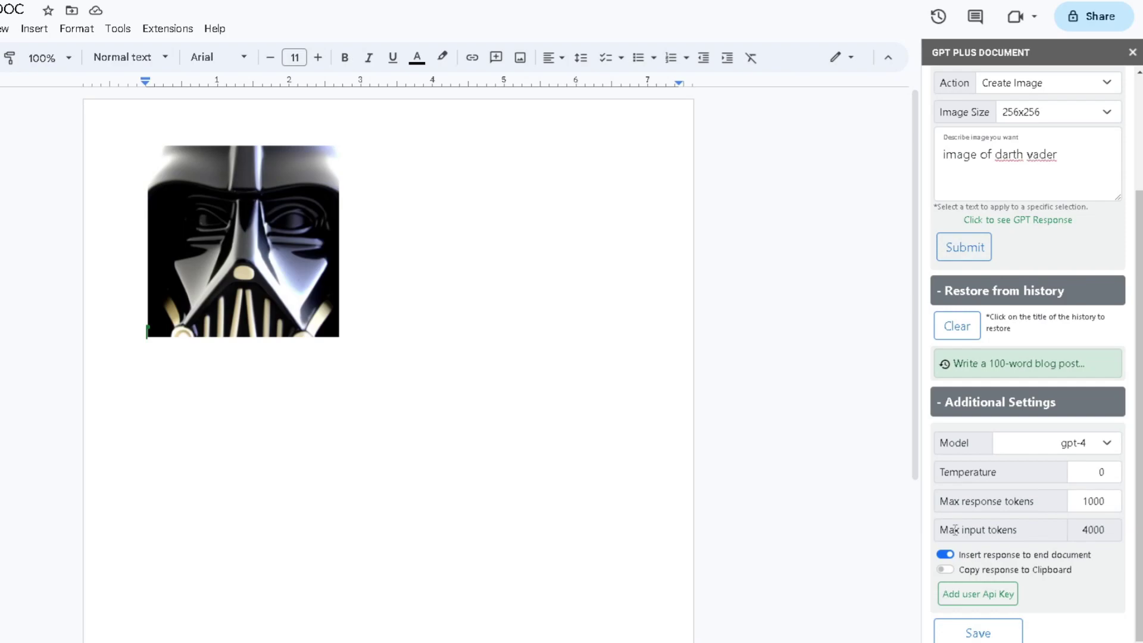
{"action": "scroll", "coordinate": [1060, 474], "scroll_direction": "up", "scroll_amount": 1}
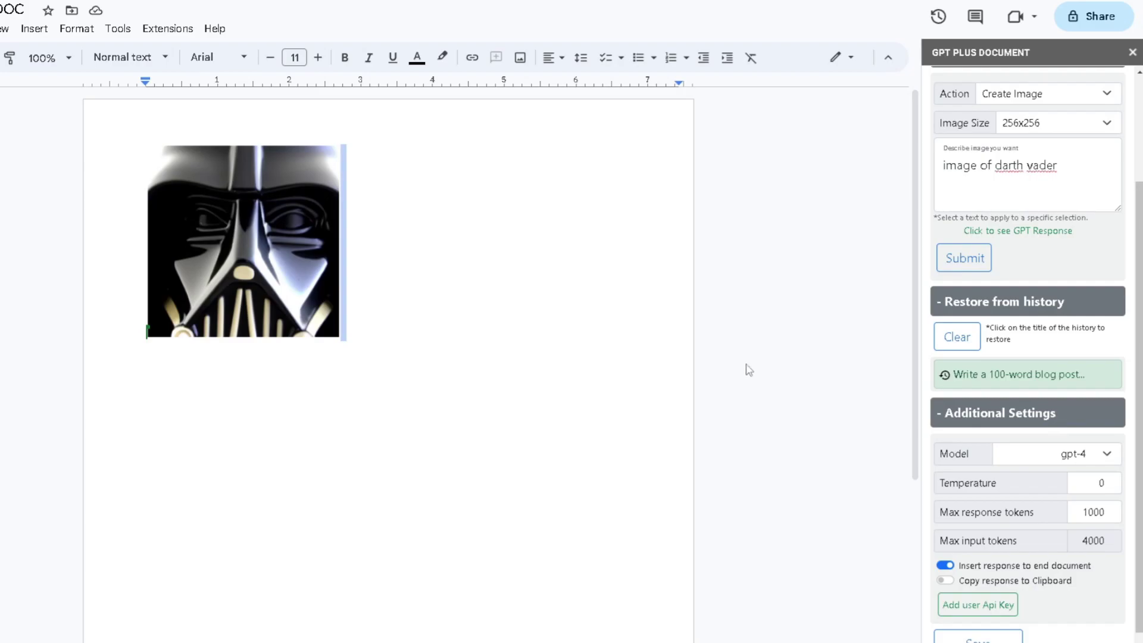
{"action": "left_click", "coordinate": [980, 374]}
{"action": "scroll", "coordinate": [447, 387], "scroll_direction": "down", "scroll_amount": 5}
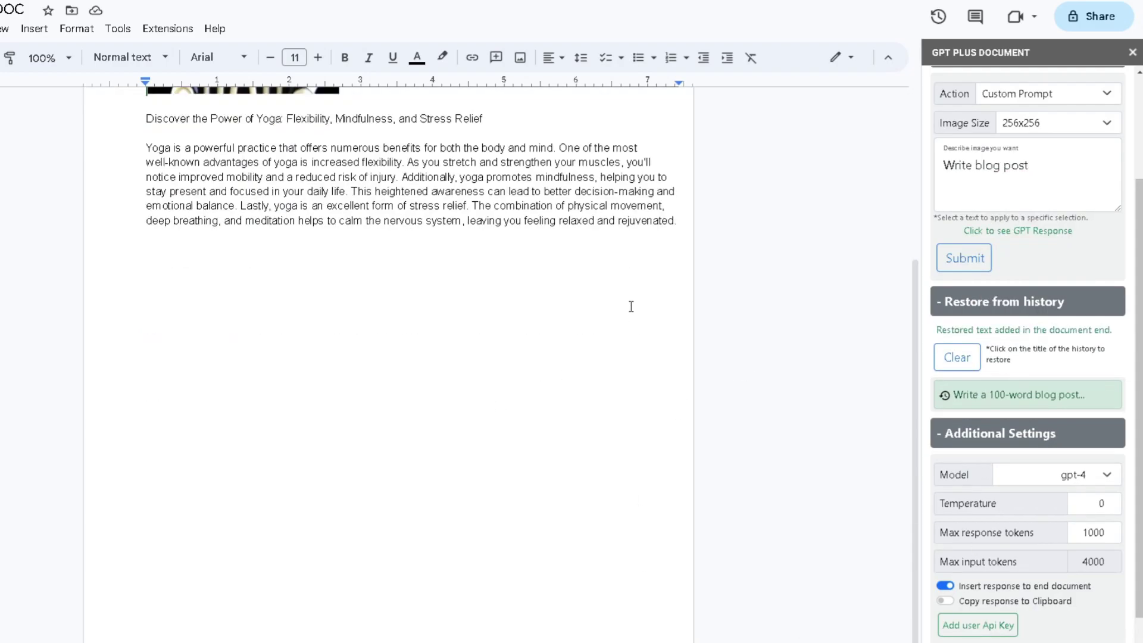
{"action": "scroll", "coordinate": [629, 306], "scroll_direction": "up", "scroll_amount": 5}
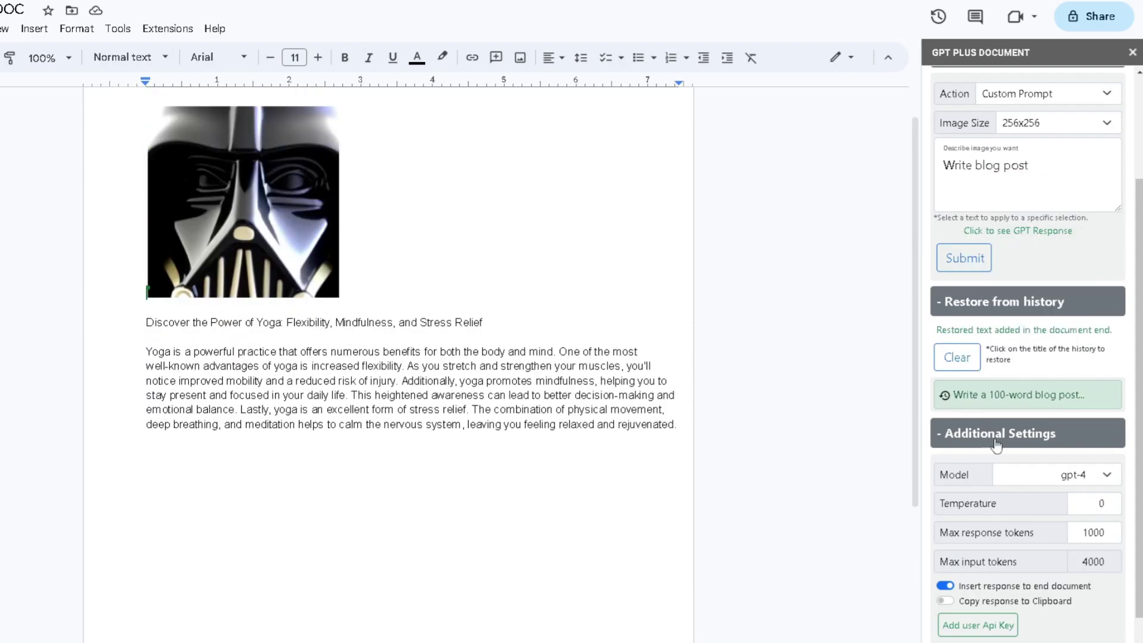
{"action": "mouse_move", "coordinate": [991, 402]}
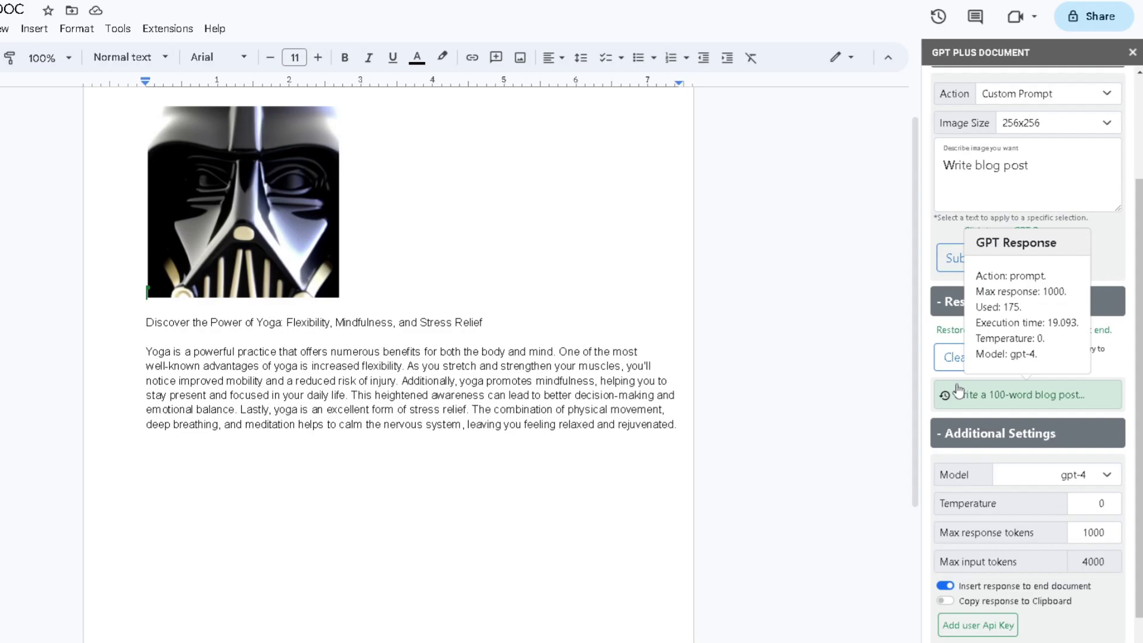
{"action": "scroll", "coordinate": [1016, 537], "scroll_direction": "down", "scroll_amount": 1}
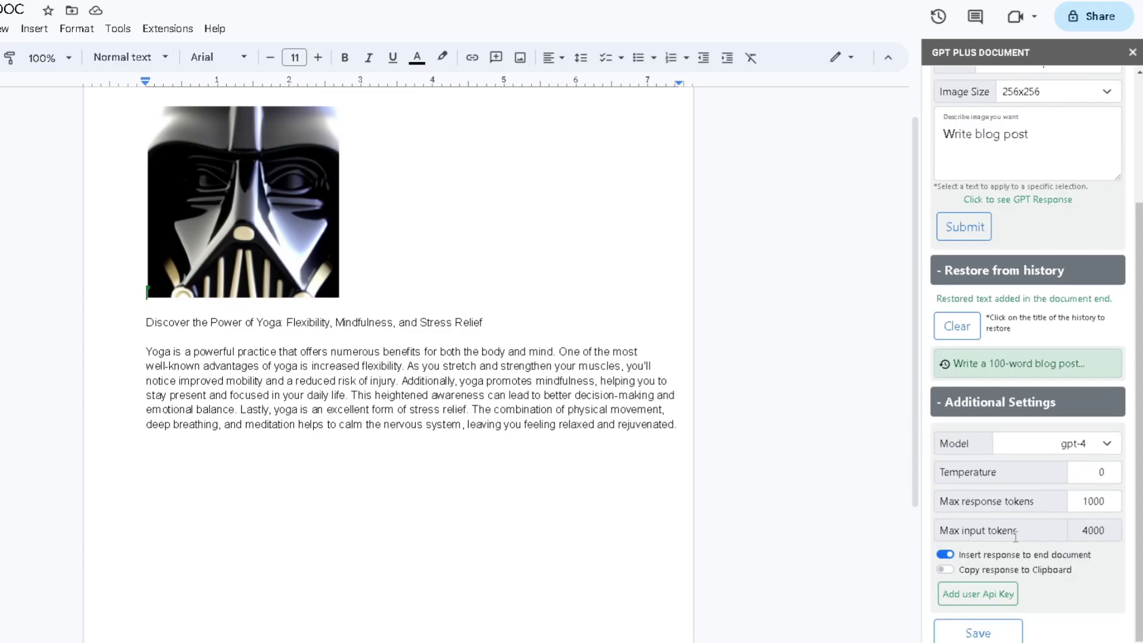
{"action": "left_click", "coordinate": [1051, 453]}
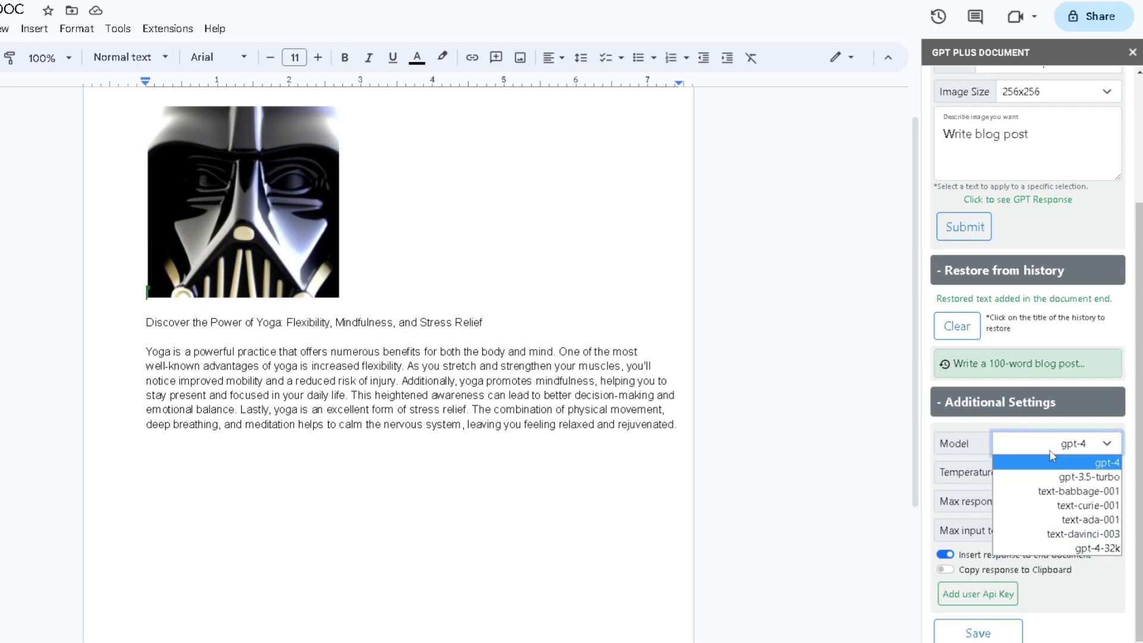
{"action": "left_click", "coordinate": [968, 435]}
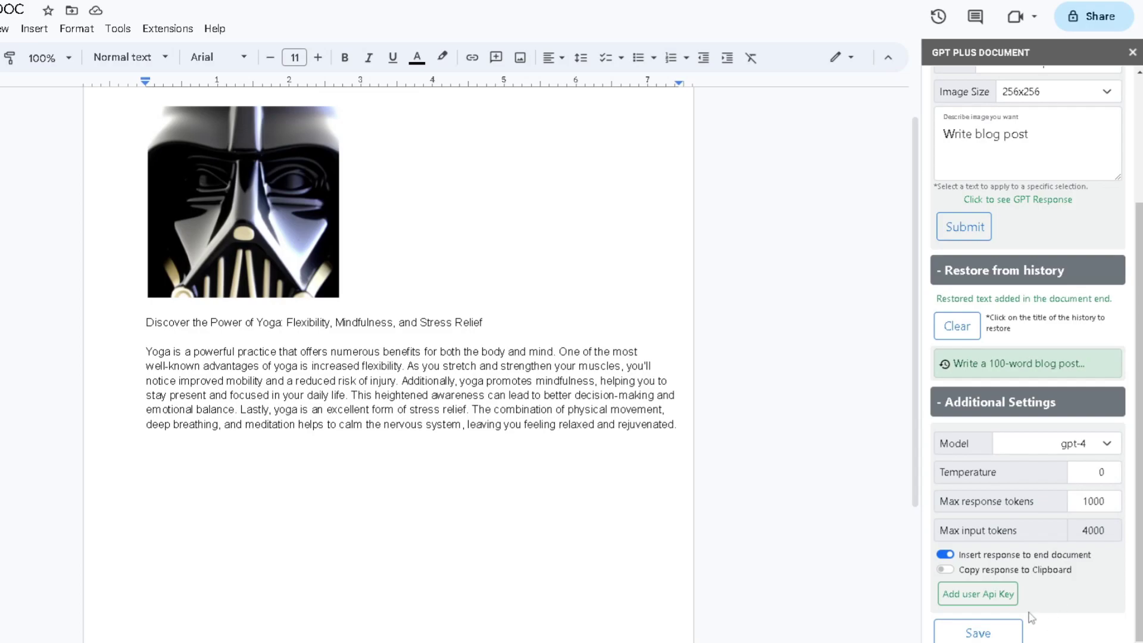
Open the Add user API key dialog and follow its GPT-4 API key request link to OpenAI's waitlist
{"action": "left_click", "coordinate": [970, 594]}
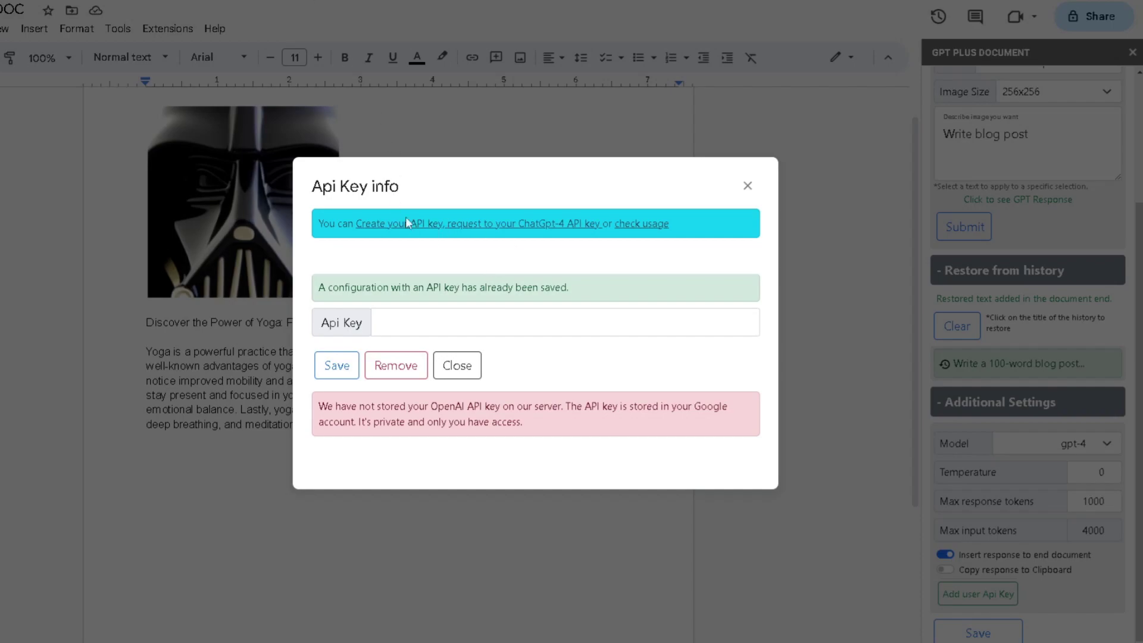
{"action": "left_click", "coordinate": [524, 223]}
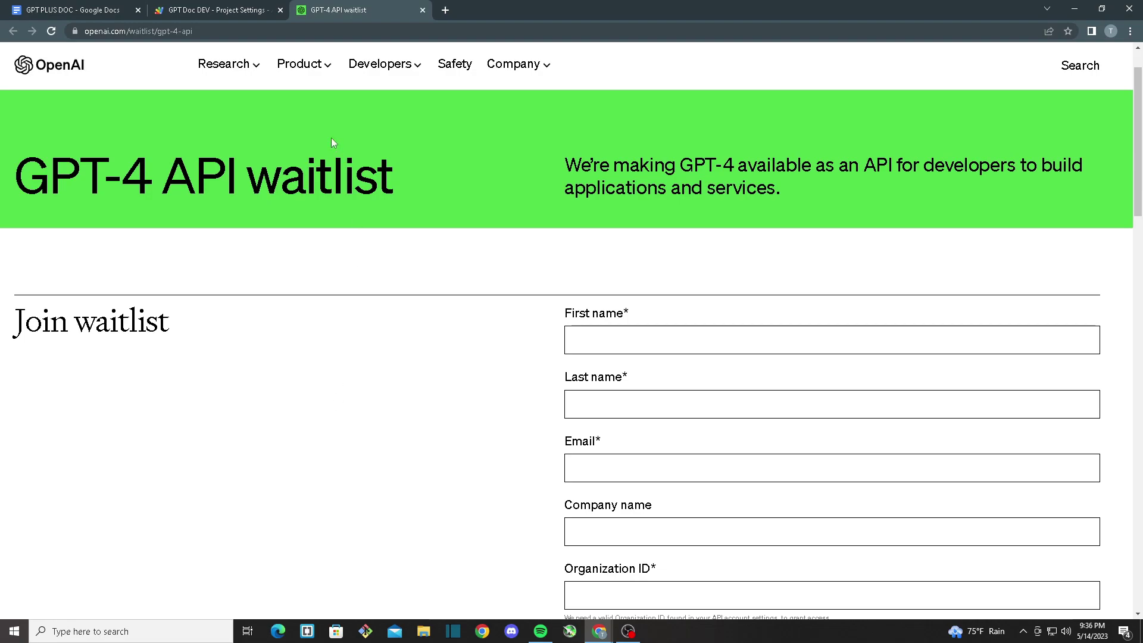
Switch back to the GPT PLUS DOC Google Docs tab showing the API key dialog
{"action": "left_click", "coordinate": [67, 8]}
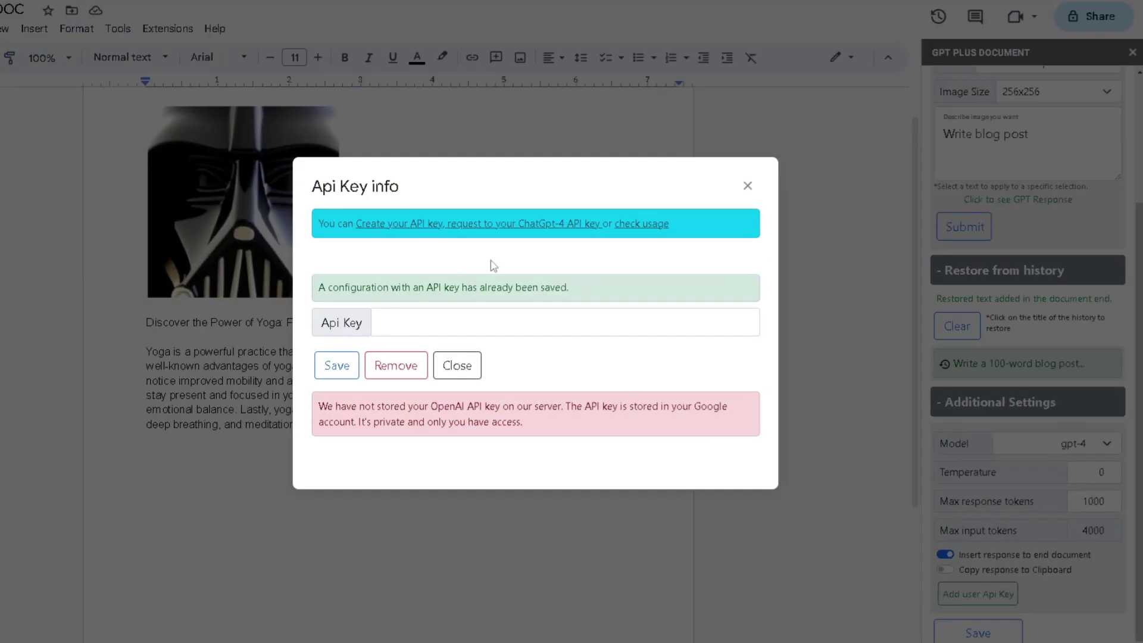